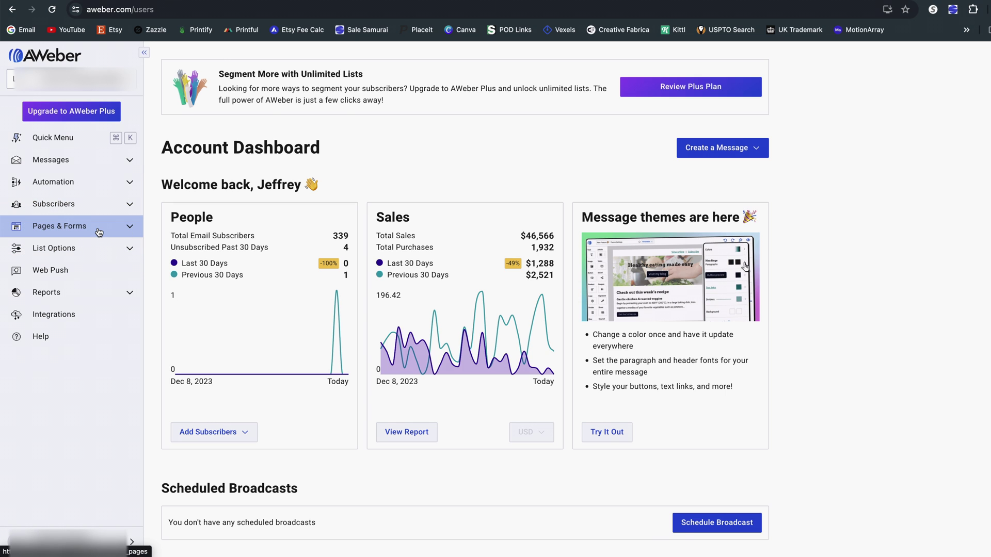
left_click(98, 232)
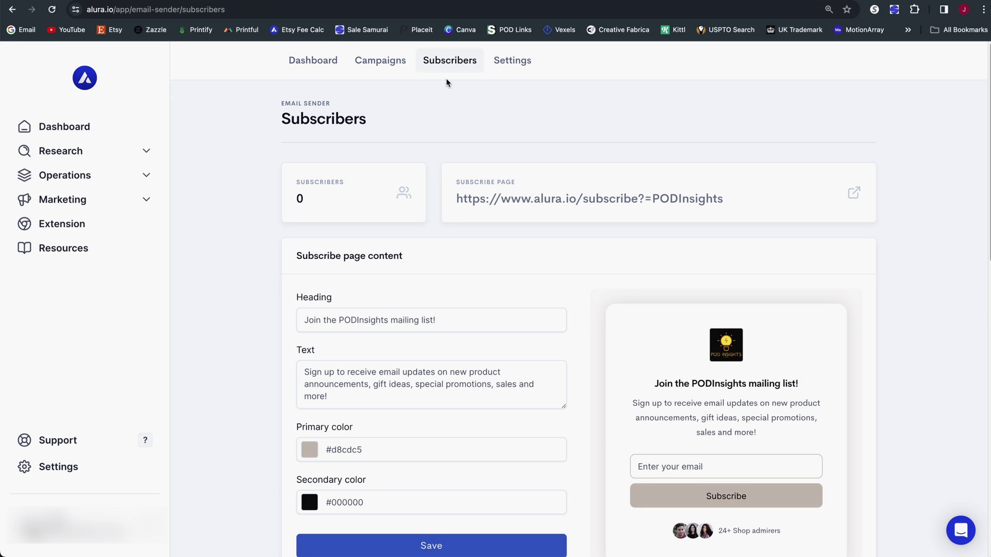
left_click(147, 207)
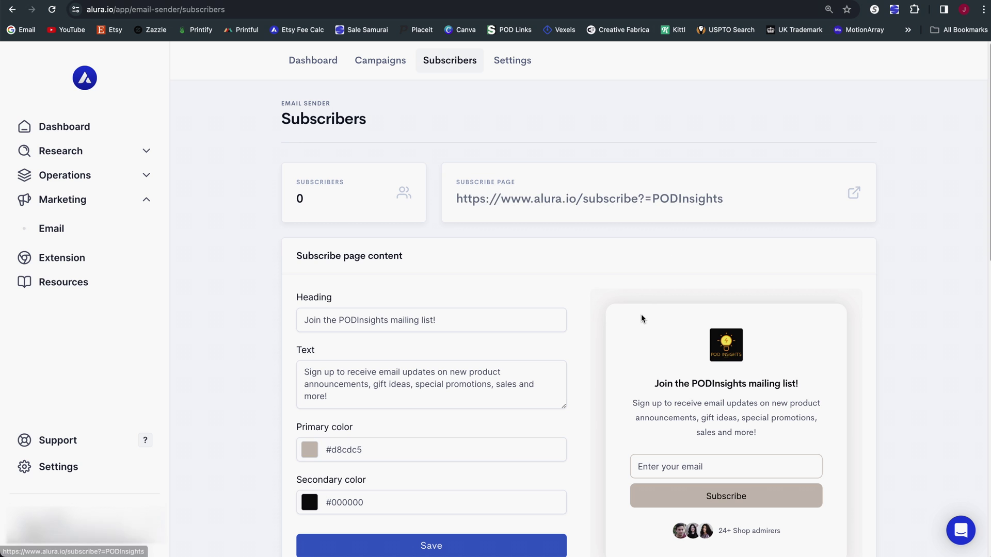
scroll(534, 260, "down", 2)
scroll(538, 254, "down", 2)
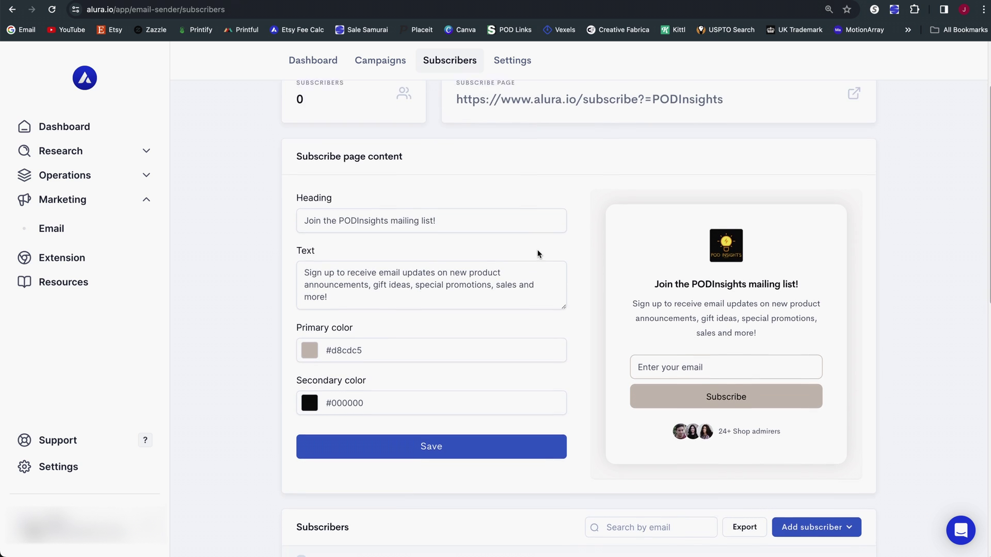
scroll(537, 252, "up", 1)
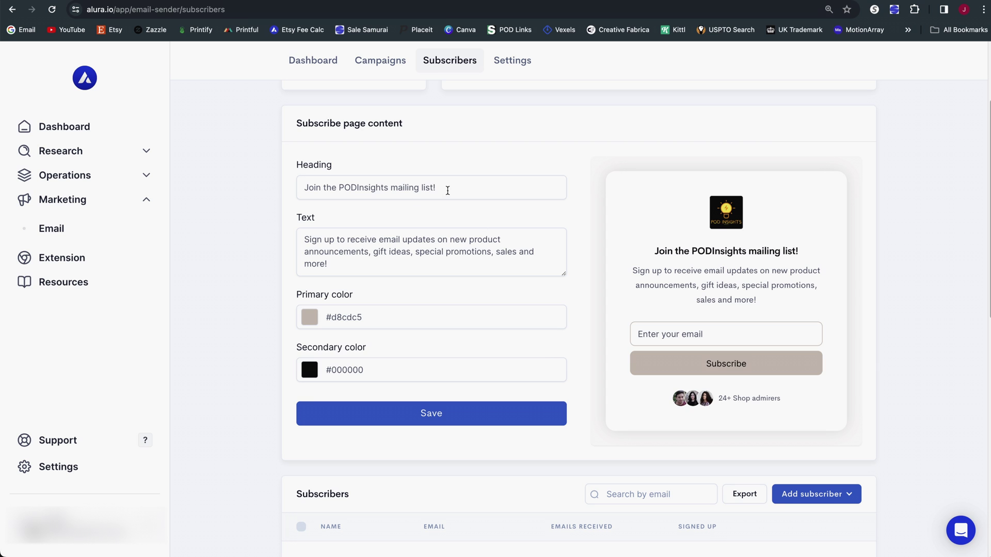
scroll(417, 259, "down", 1)
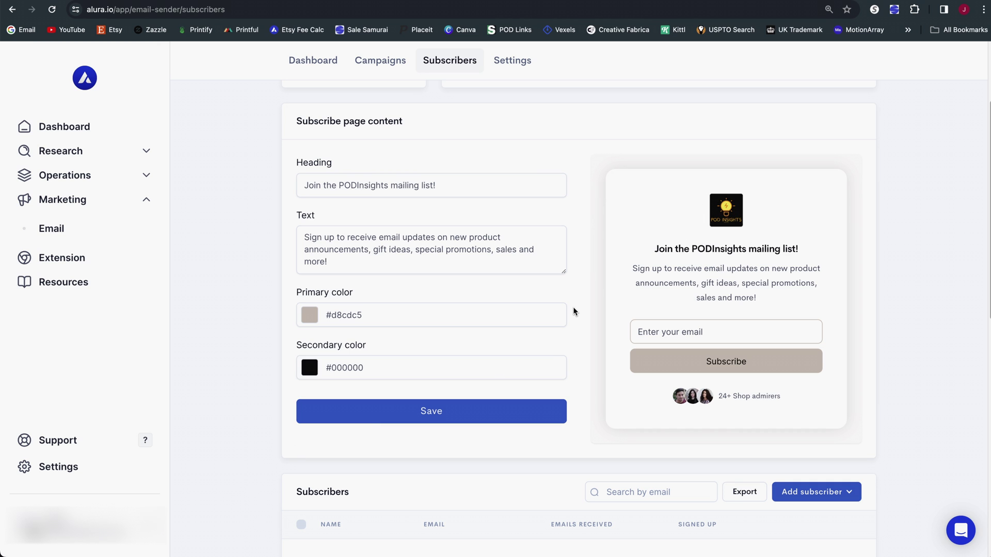
scroll(574, 312, "up", 5)
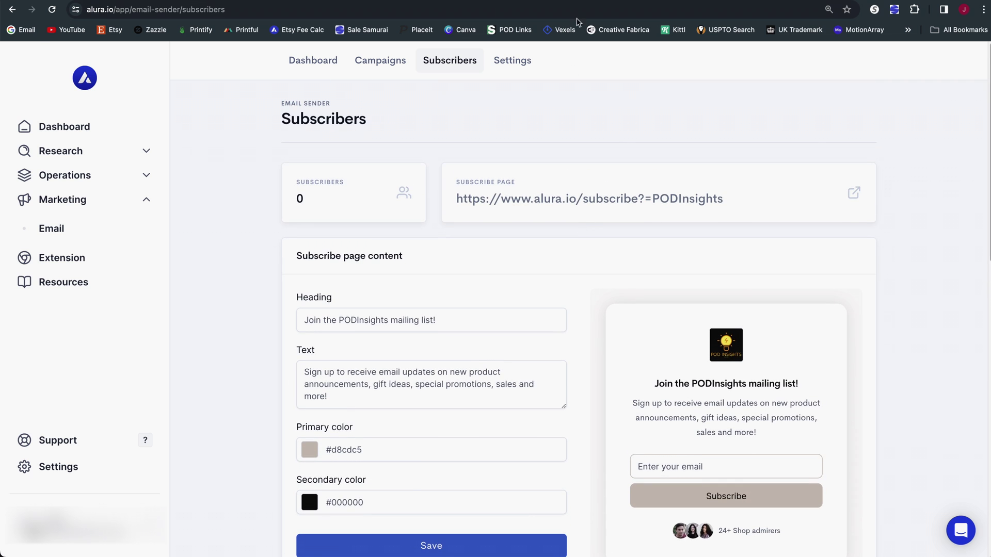
Step: Switch to Everbee Email, view its subscribe page settings, and open the public subscribe page and select its address
left_click(578, 3)
mouse_move(4, 151)
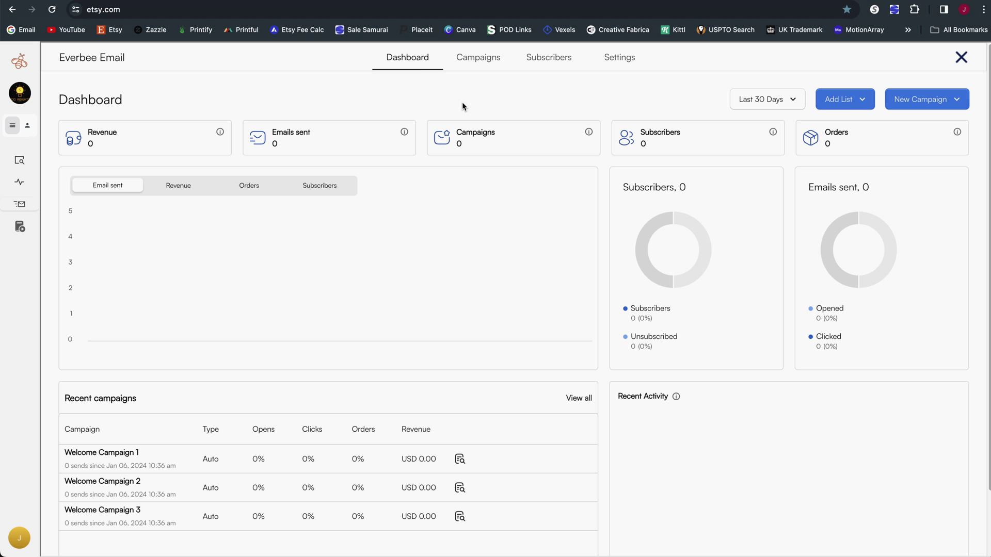
left_click(563, 63)
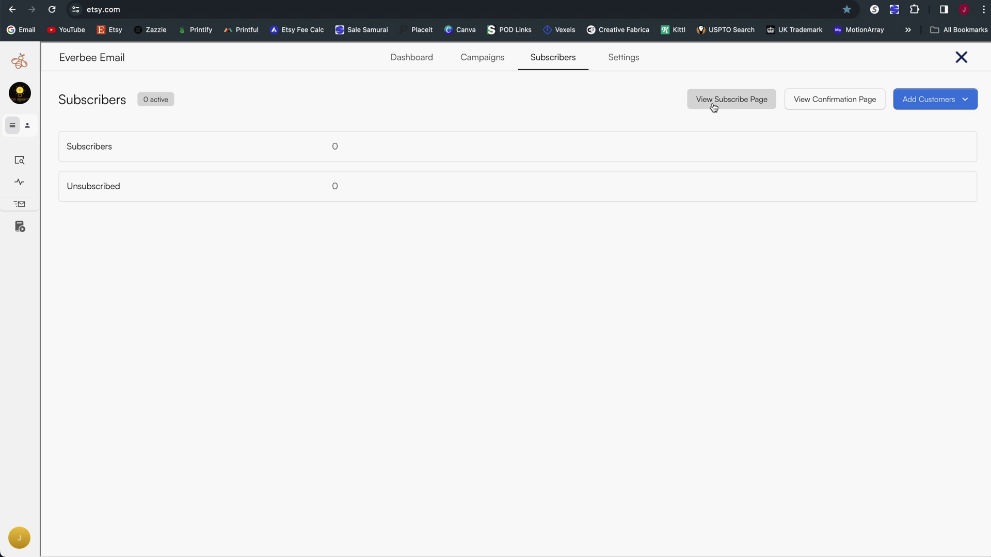
left_click(743, 106)
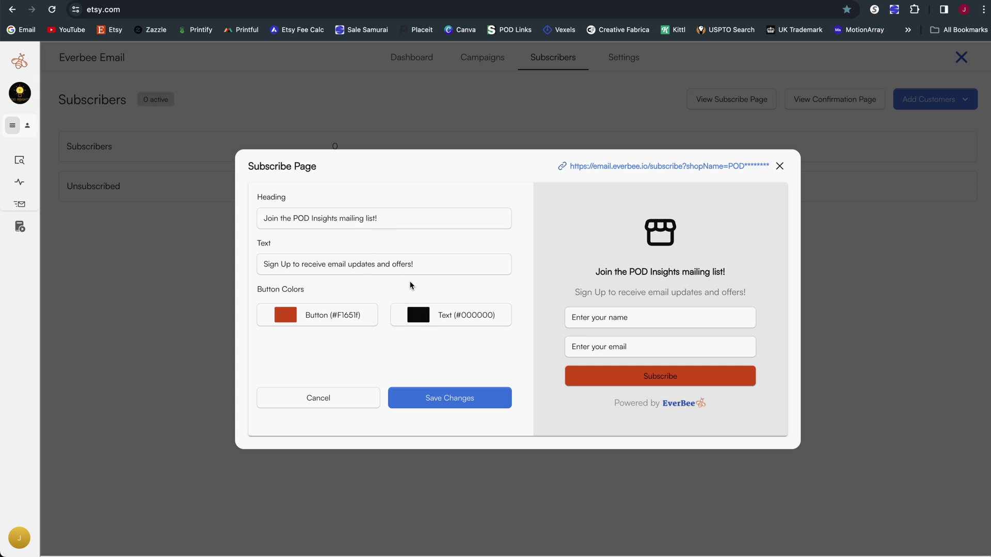
left_click(617, 167)
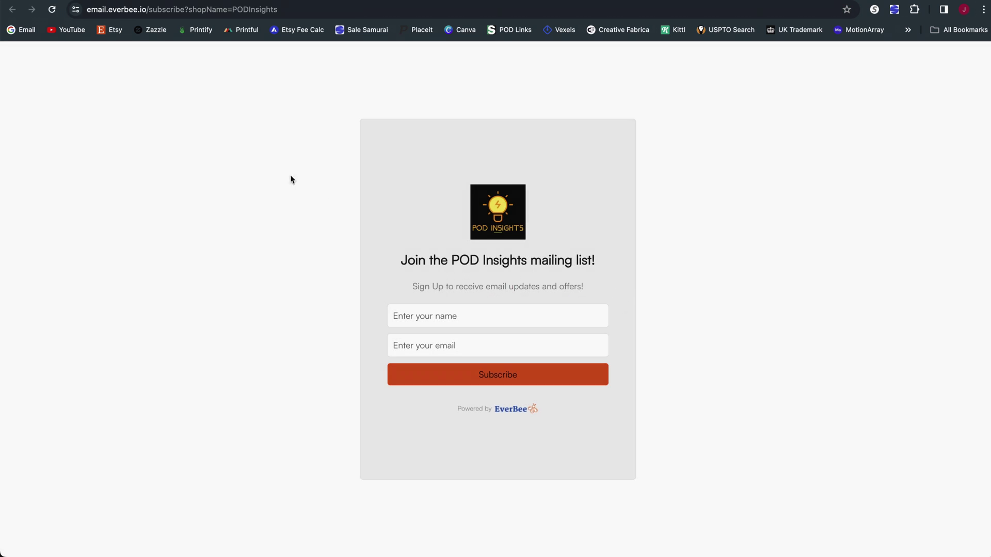
left_click(321, 10)
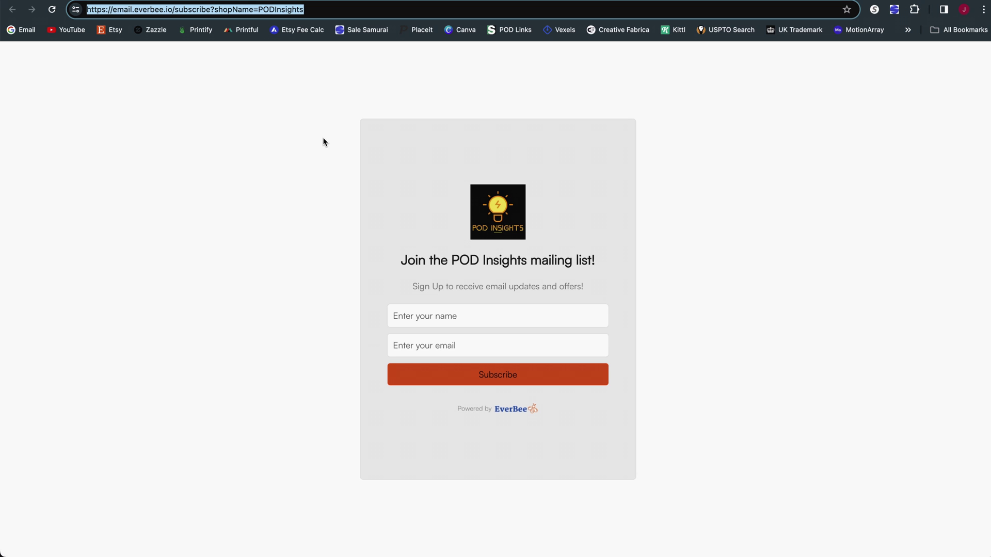
Step: Switch to Etsy Shop Manager and open the PODInsights shop page for editing
key("ctrl+Tab")
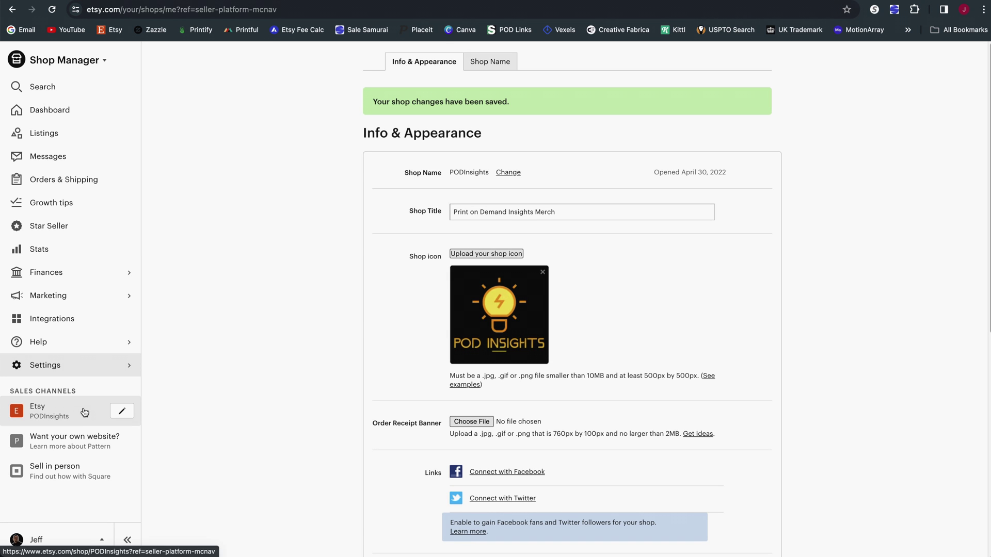
scroll(50, 419, "down", 1)
scroll(50, 419, "down", 1)
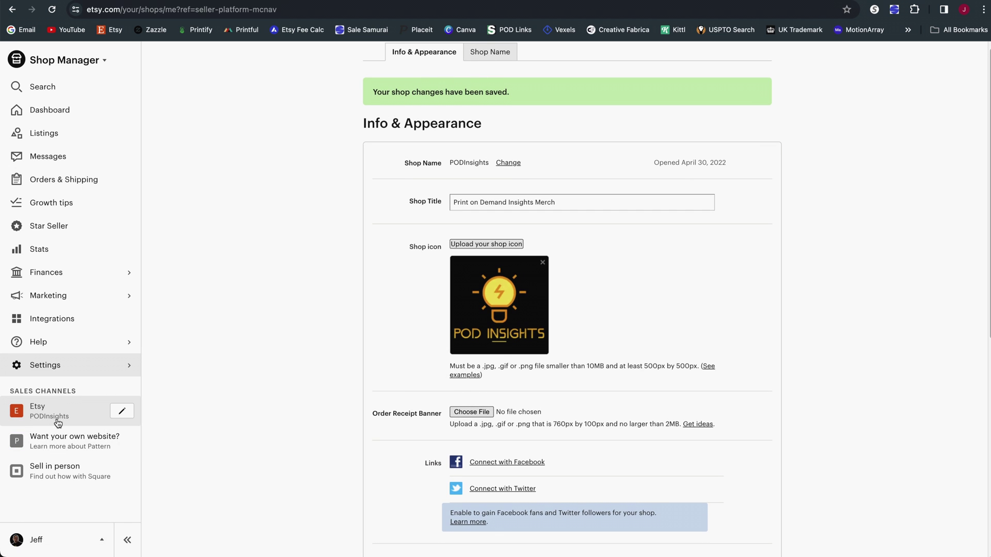
left_click(120, 415)
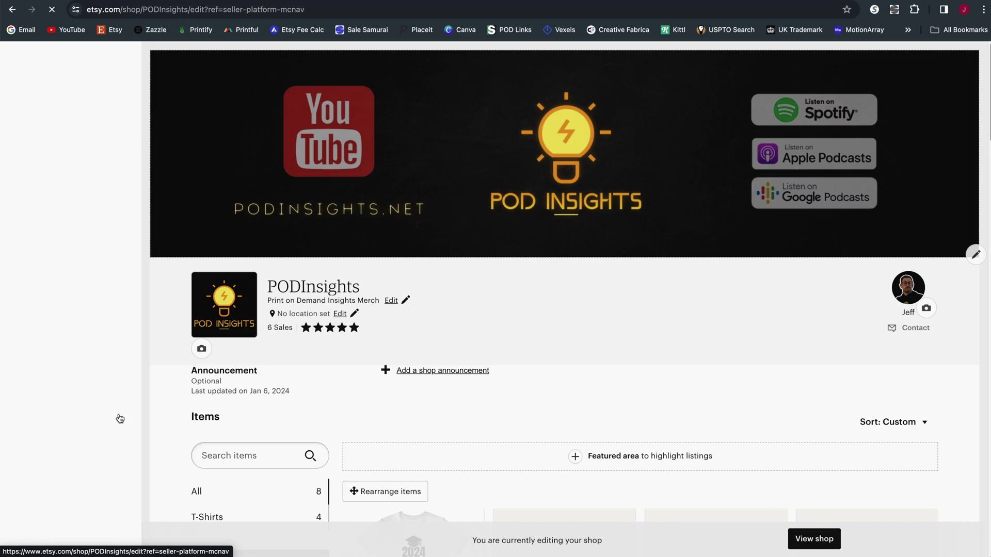
scroll(566, 333, "down", 1)
scroll(566, 333, "down", 4)
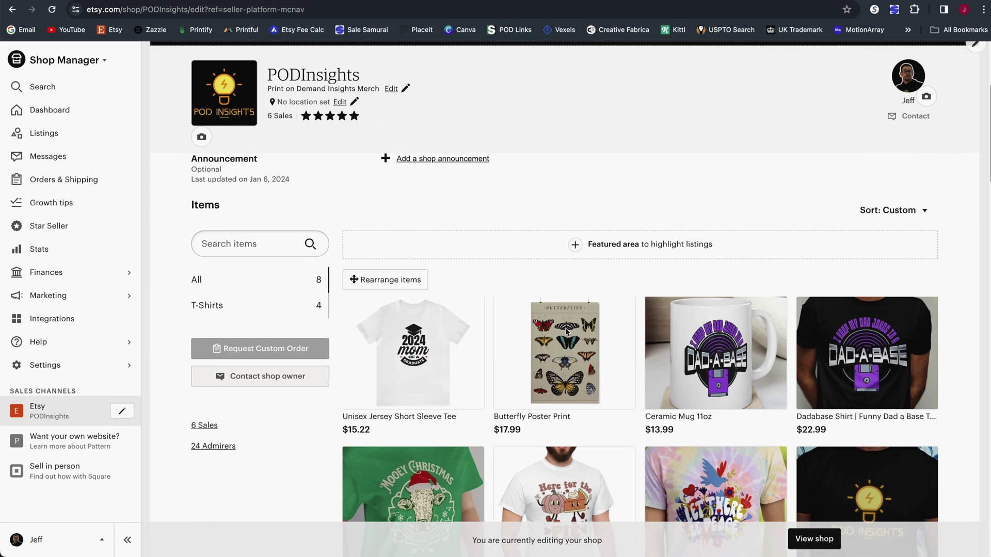
scroll(889, 170, "down", 15)
scroll(900, 241, "down", 7)
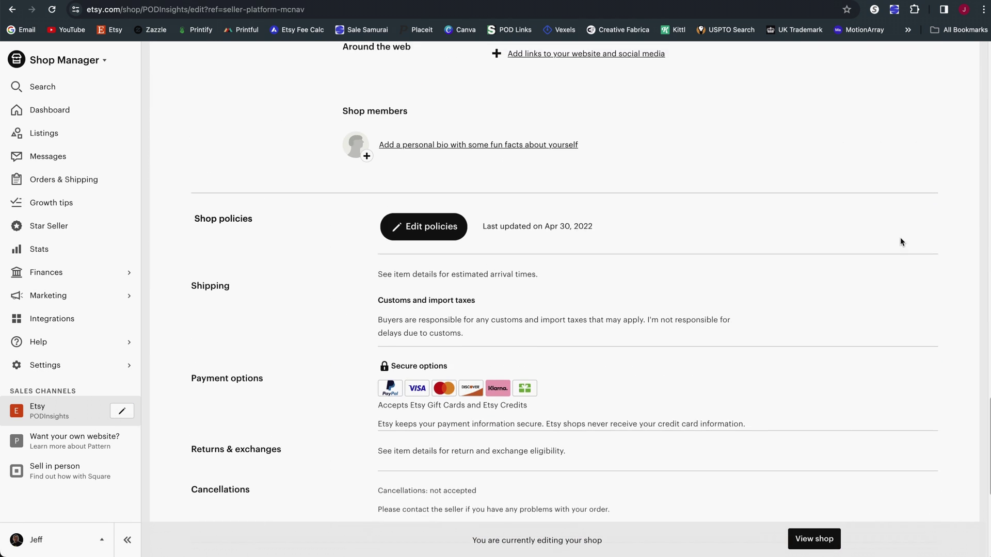
scroll(899, 242, "up", 4)
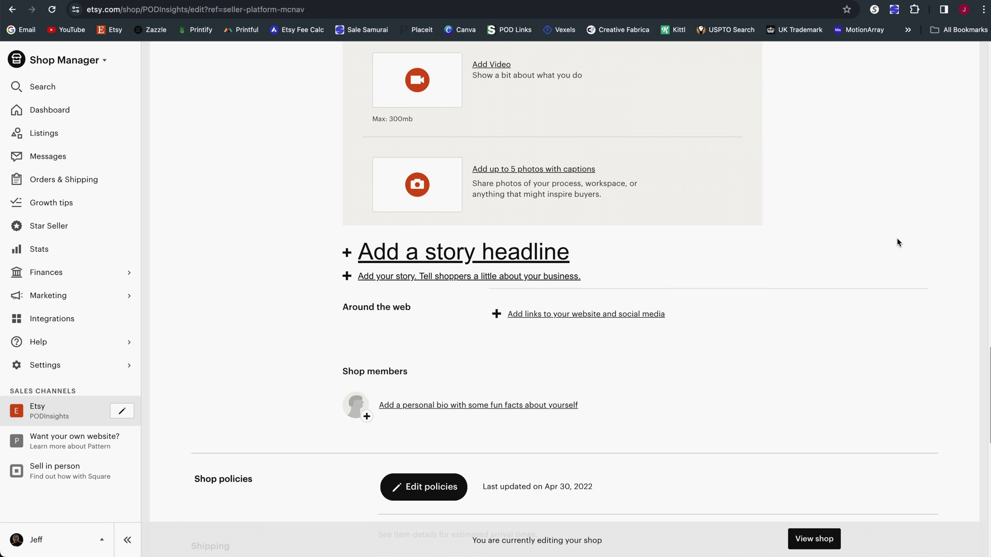
scroll(867, 251, "up", 1)
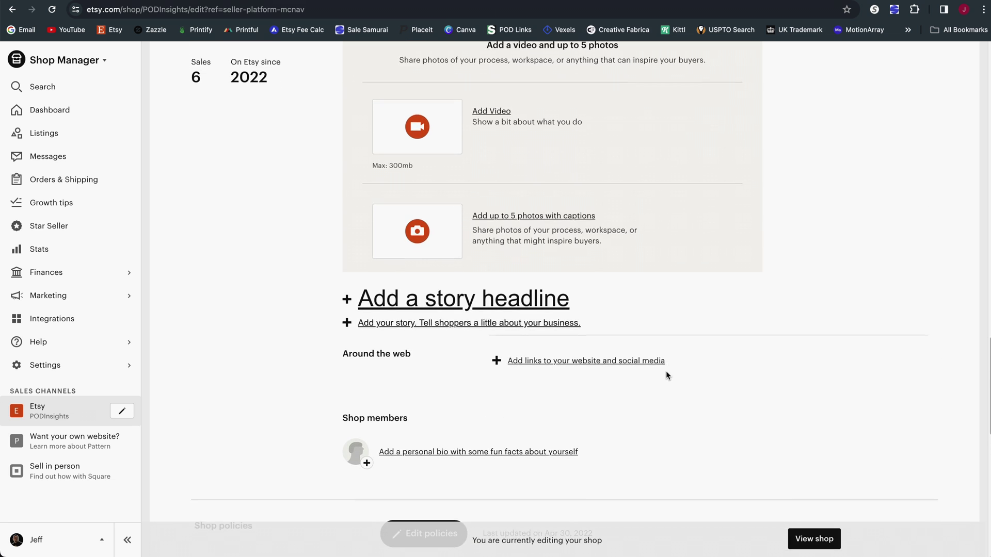
scroll(662, 372, "down", 2)
left_click_drag(334, 294, 413, 288)
left_click(414, 288)
scroll(565, 281, "down", 1)
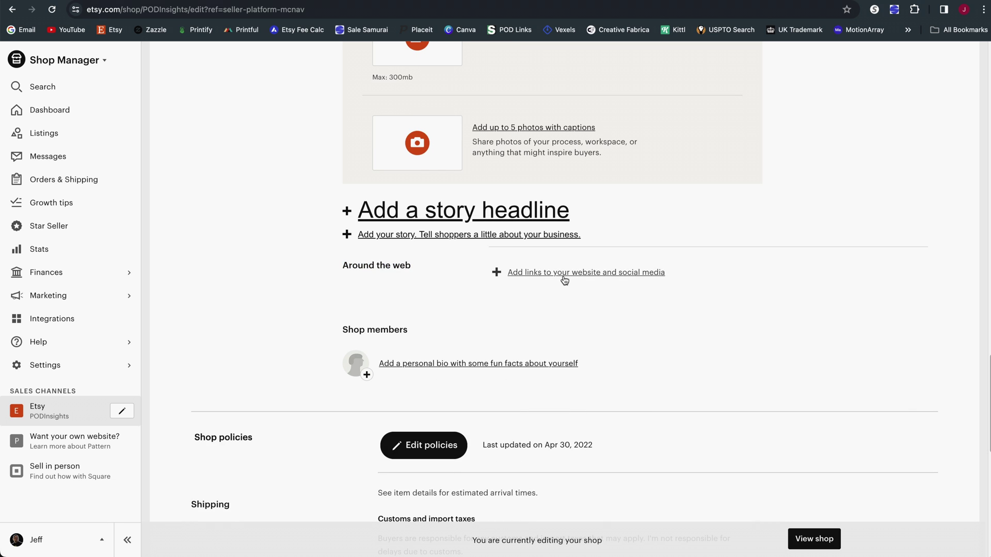
left_click(565, 280)
left_click(557, 289)
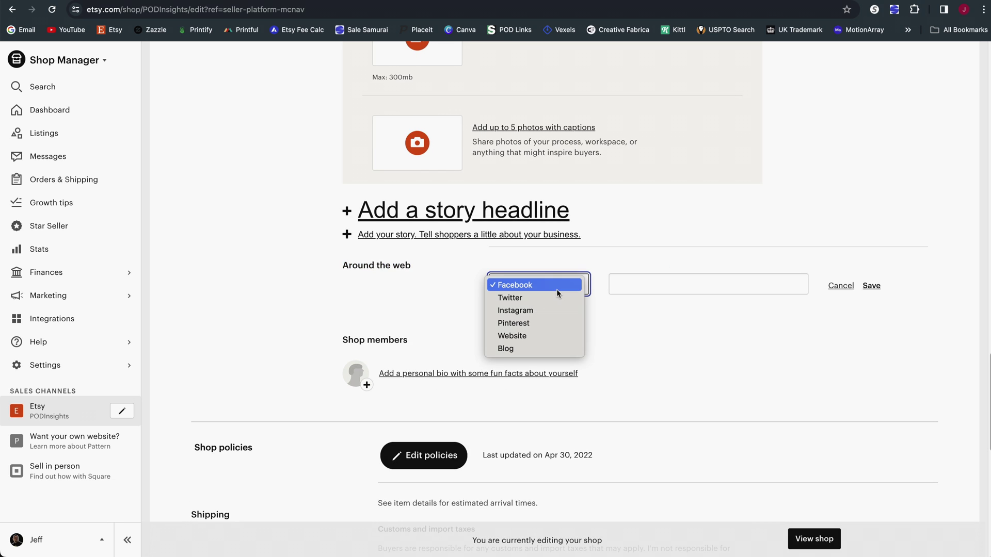
left_click(537, 335)
left_click(648, 286)
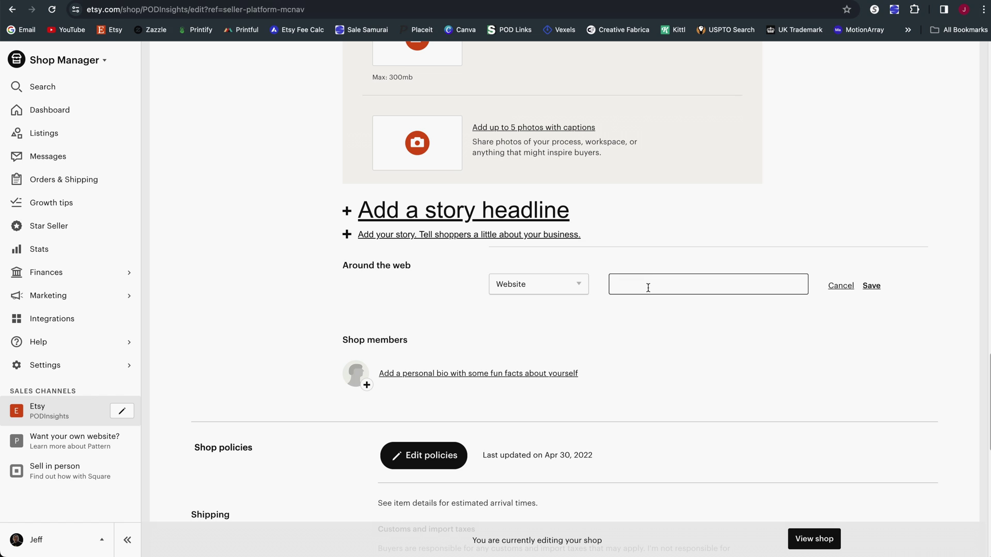
type("https://www.alura.io/subscribe?=PODInsights")
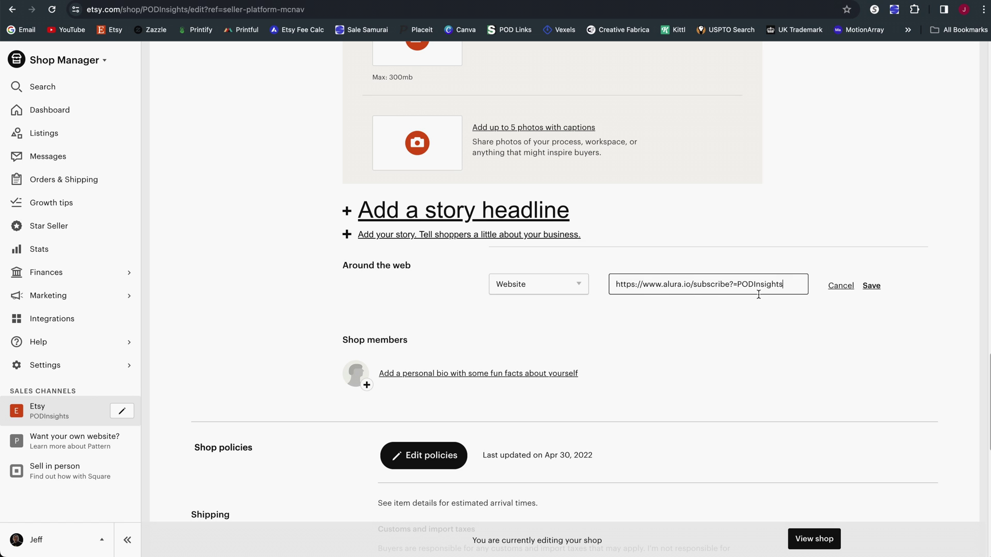
left_click(871, 287)
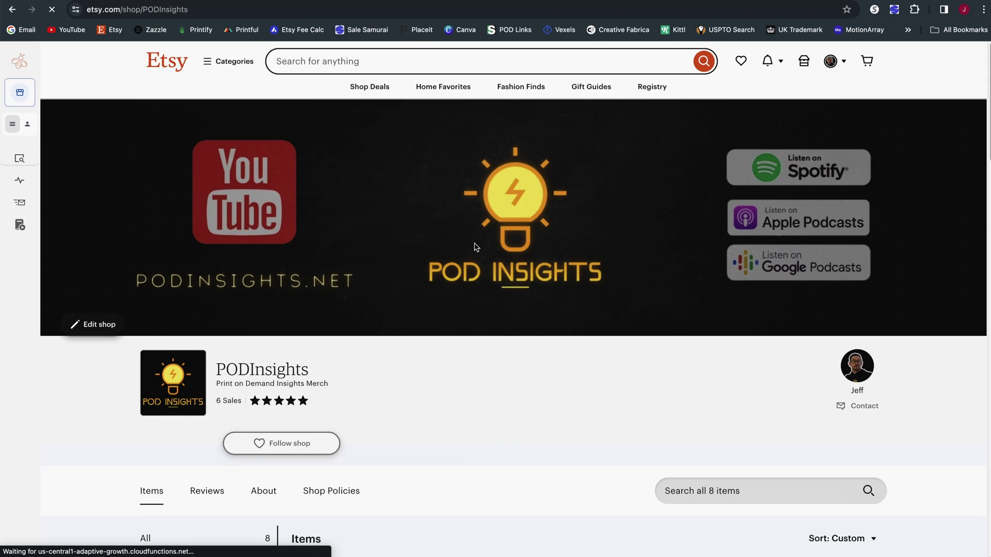
Step: Check the shop-website link in the About section of the public PODInsights shop page
scroll(474, 248, "down", 20)
scroll(480, 248, "up", 7)
scroll(623, 298, "down", 4)
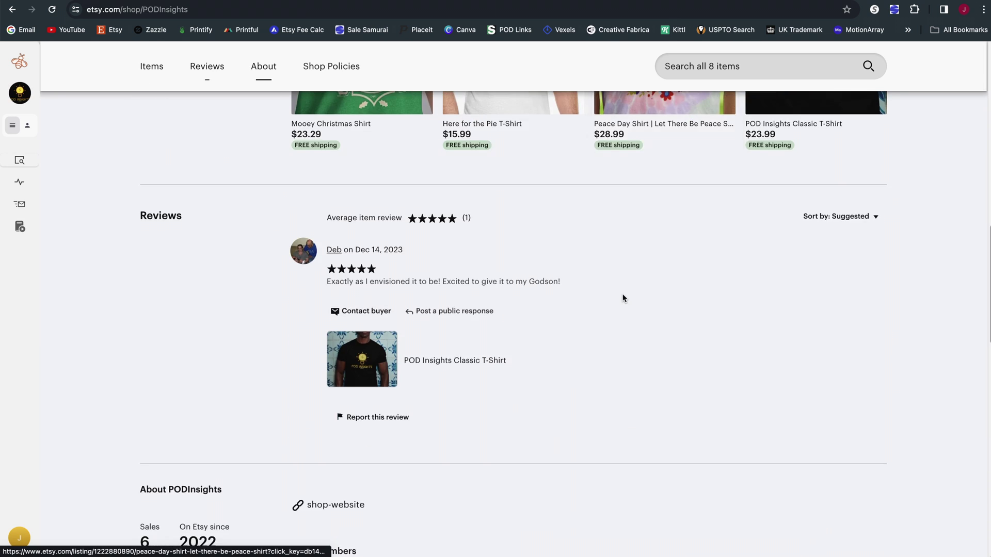
scroll(624, 299, "down", 4)
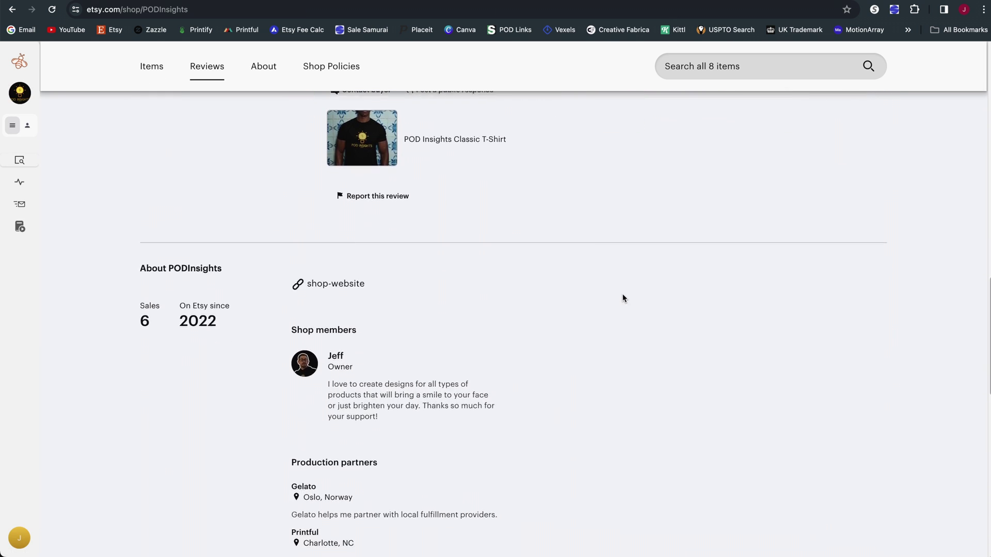
scroll(623, 298, "down", 1)
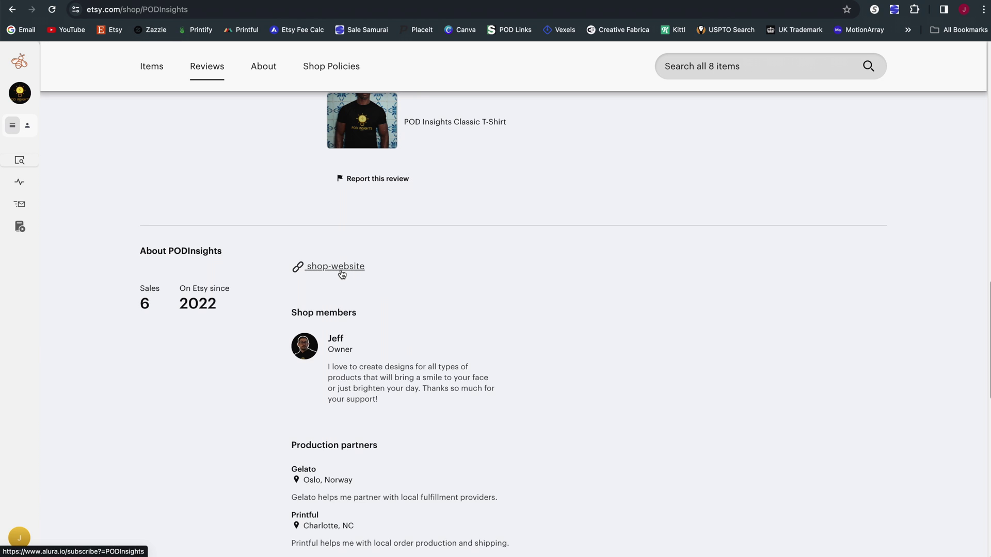
Step: Return to the shop editor and open the shop's Info & Appearance settings
key("alt+Left")
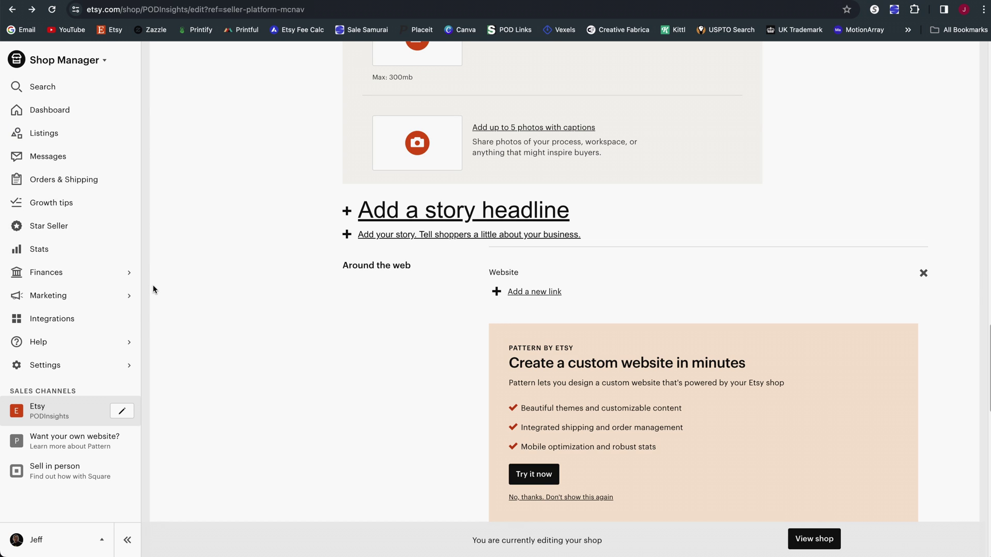
left_click(114, 368)
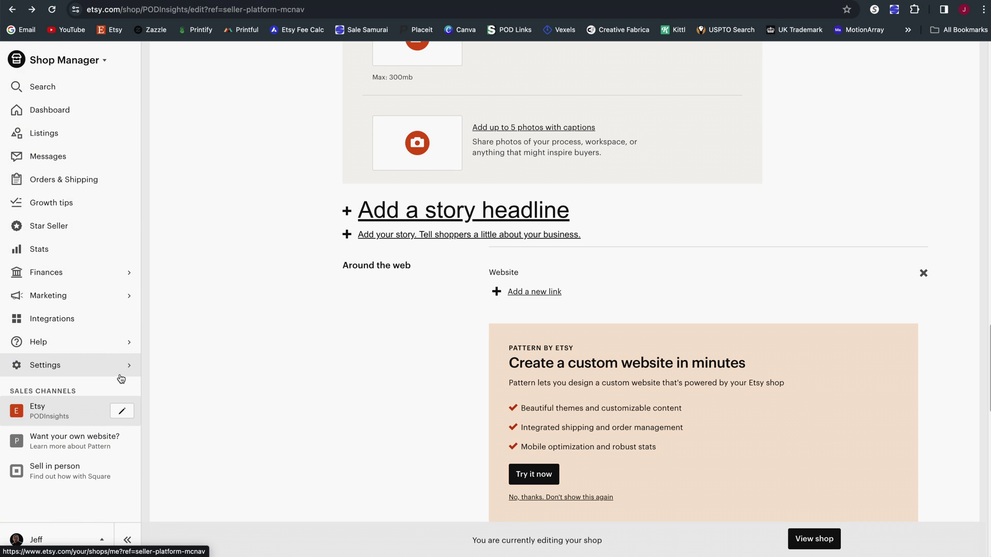
left_click(93, 112)
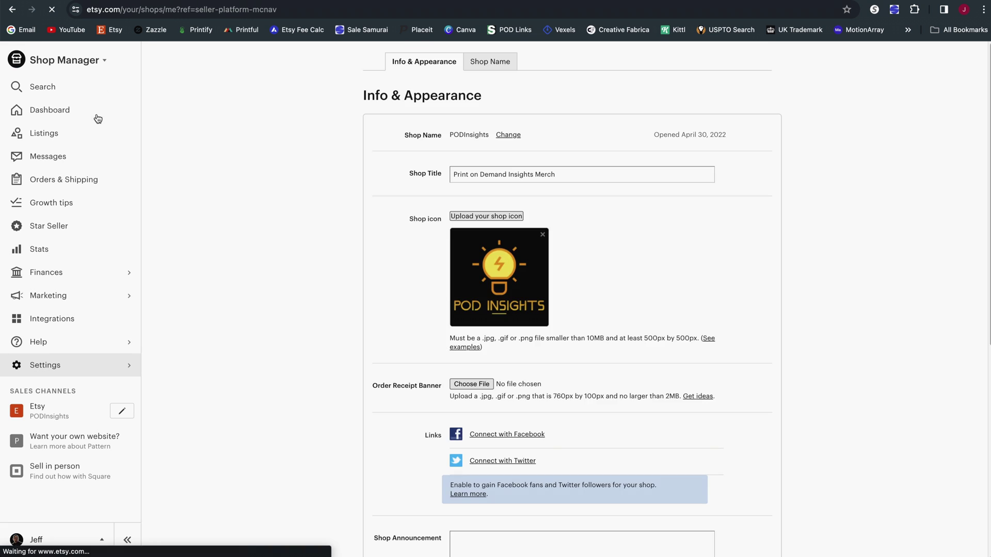
Step: Delete the Christmas delivery and cancellation notice from Message to Buyers, keeping "Thank you for your order!" and "Thank you!"
scroll(758, 230, "down", 4)
scroll(757, 230, "down", 3)
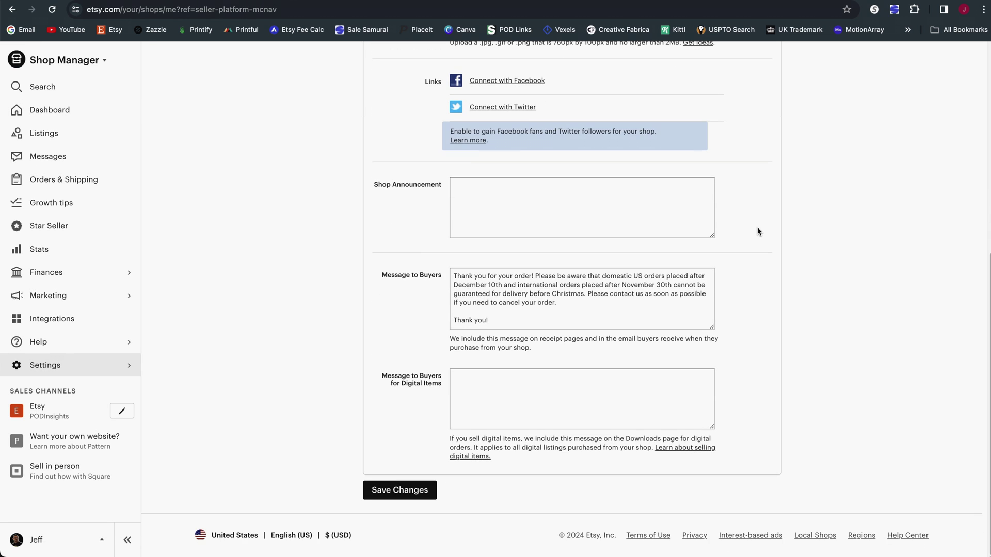
left_click(607, 303)
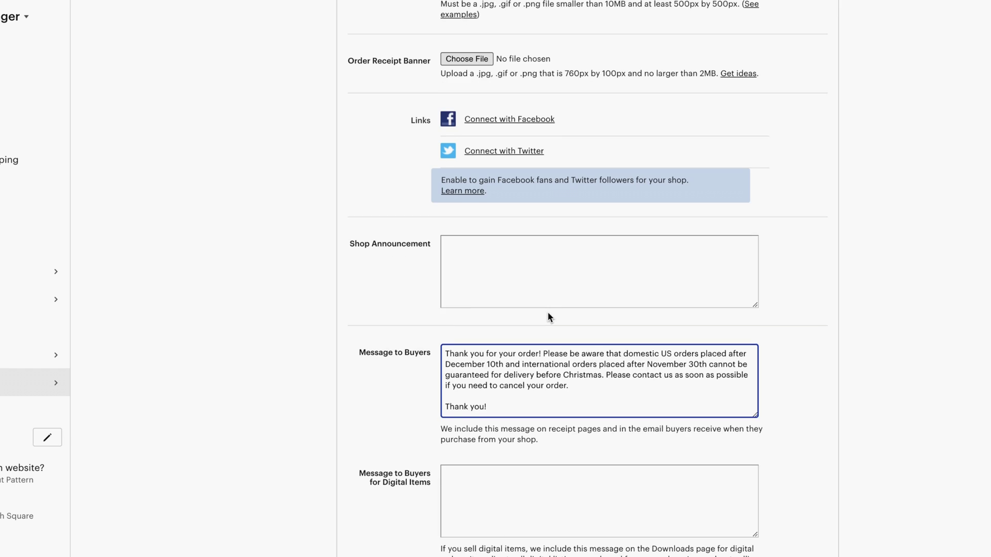
scroll(548, 317, "down", 1)
scroll(613, 367, "down", 1)
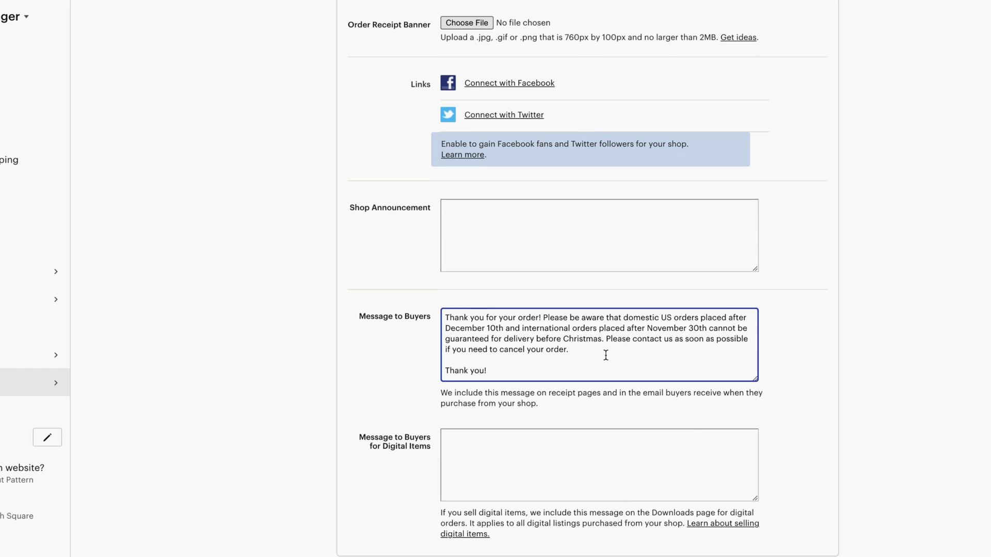
left_click_drag(586, 349, 543, 318)
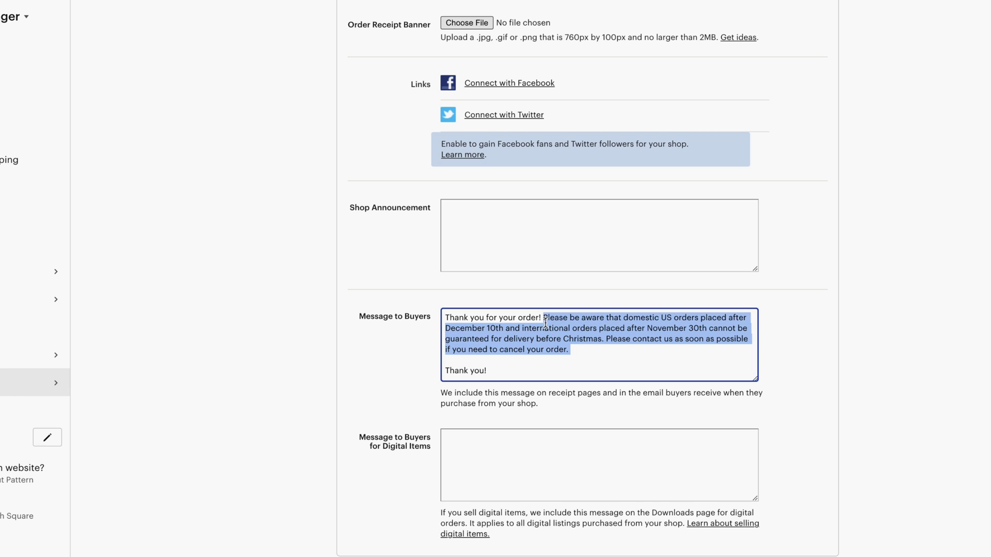
key("BackSpace")
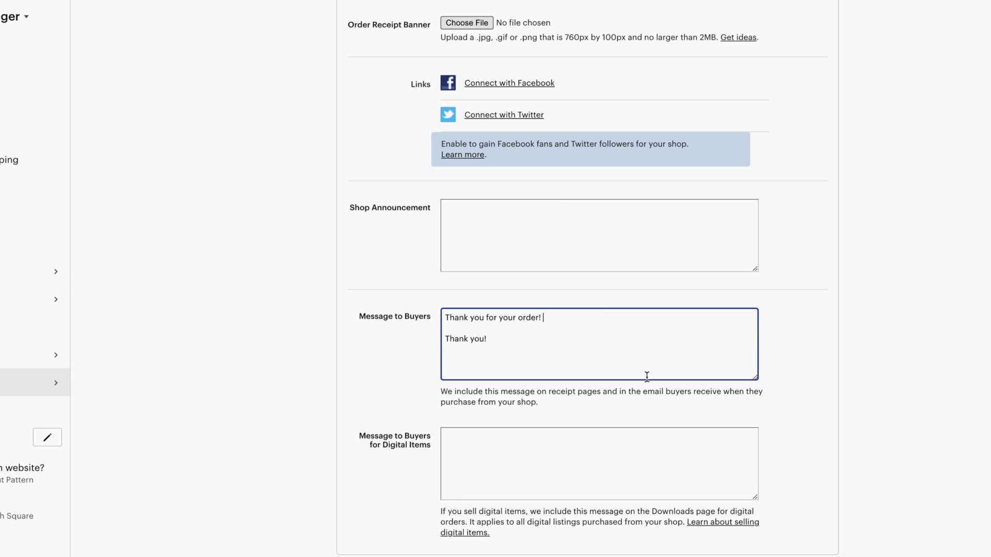
Step: Add "Sign up for our email list to receive info on new designs and special offers!" below the order thanks in Message to Buyers
key("Return")
key("Return")
type("Sign up for our email list to receive info on new designs and special offers!")
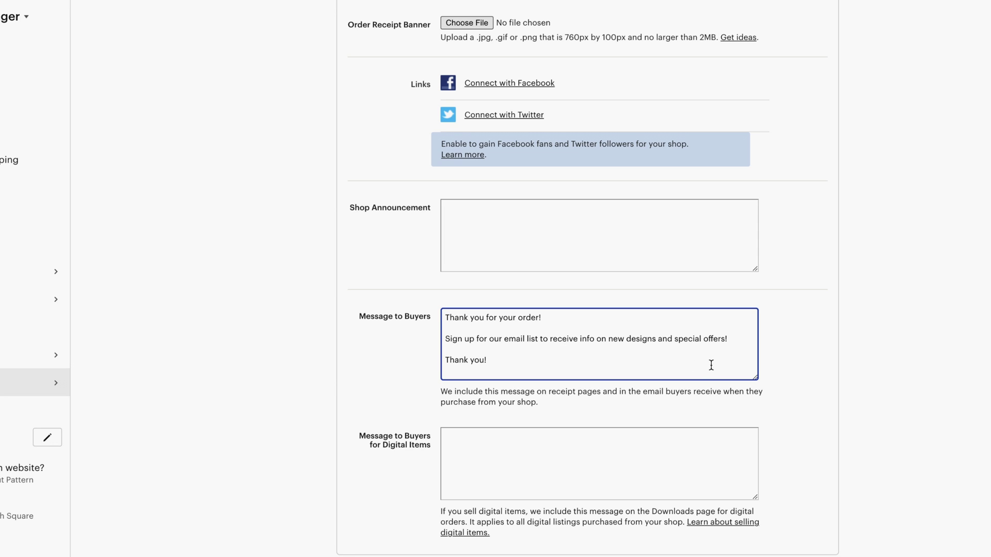
key("Return")
type("https://www.alura.io/subscribe?=PODInsights")
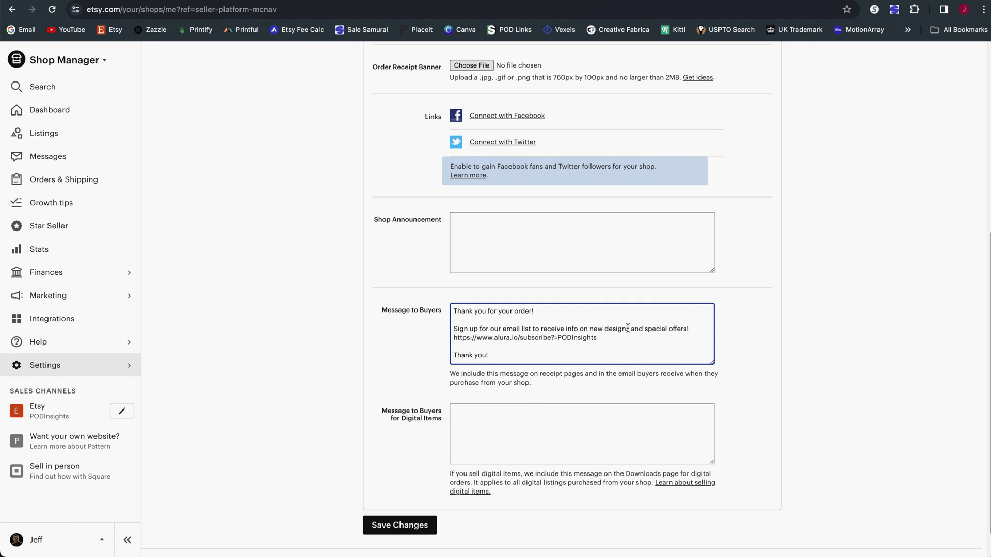
triple_click(573, 339)
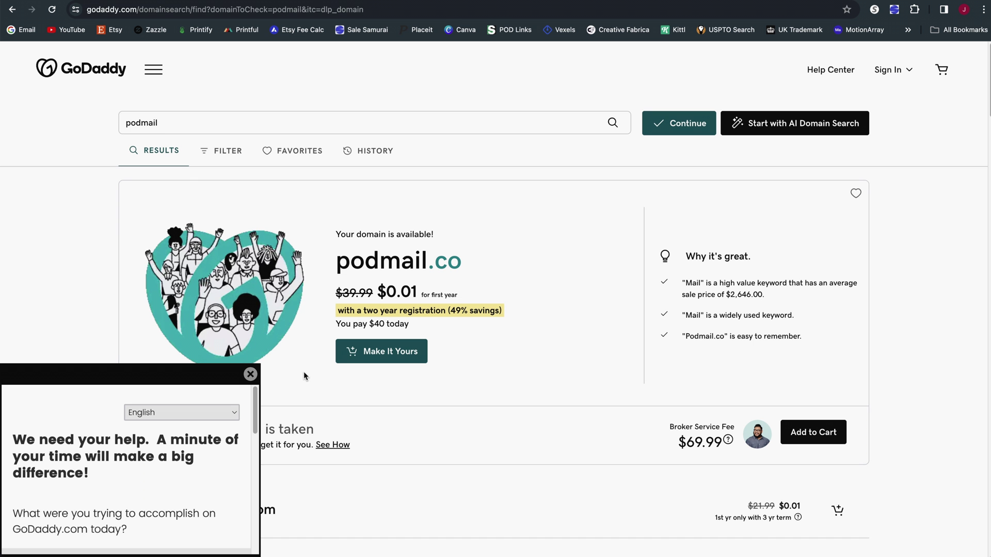
Step: Switch to the GoDaddy domain search for podmail, dismiss the feedback survey, and check the podmail.co offer
left_click(251, 375)
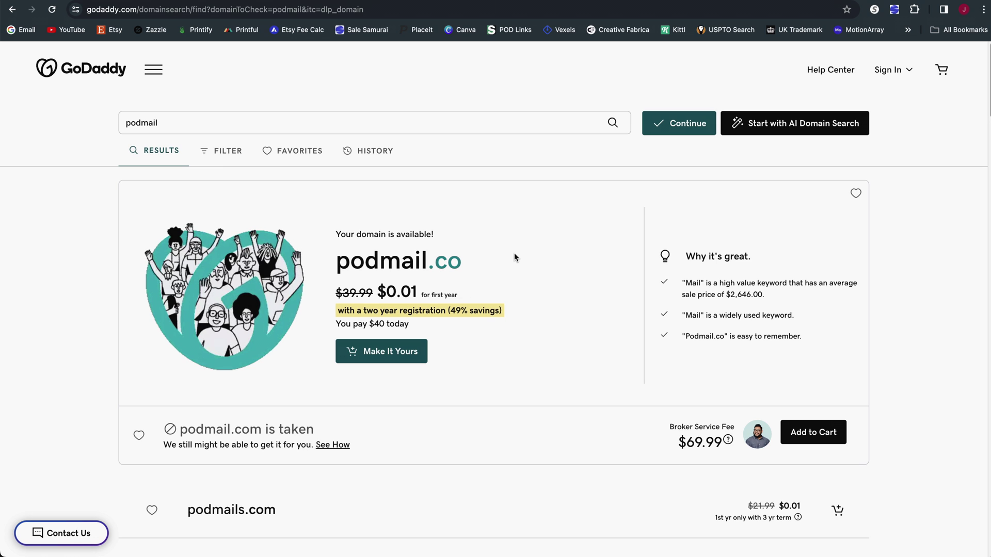
left_click(204, 125)
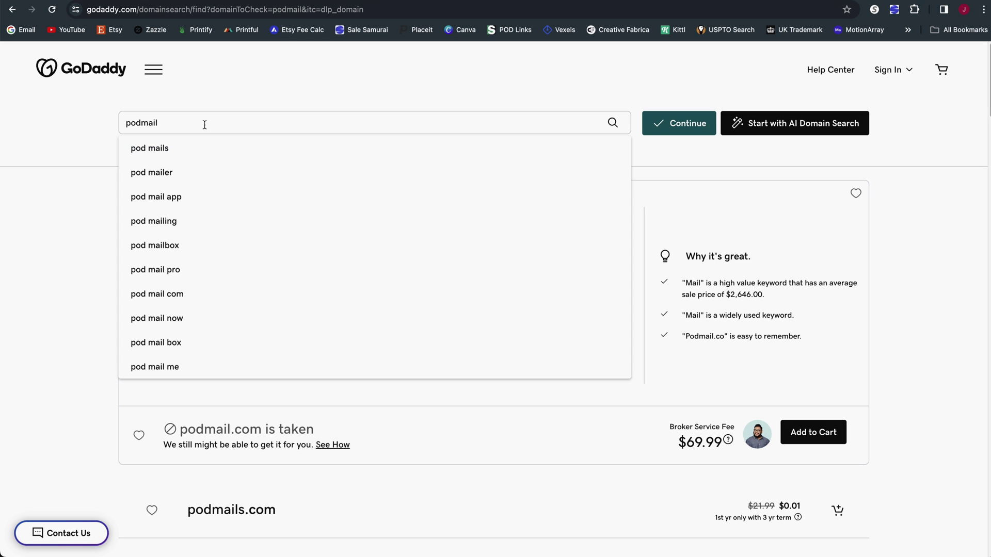
left_click(279, 103)
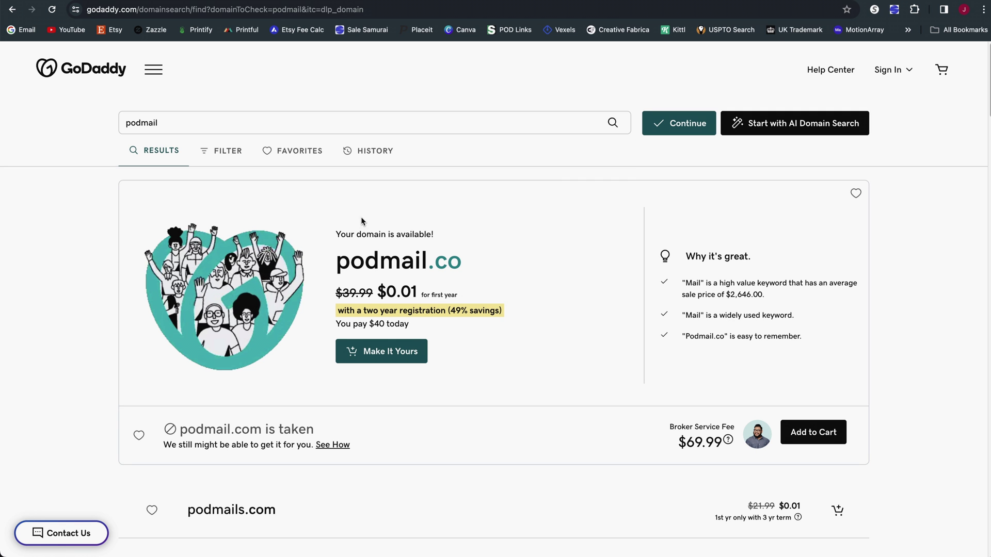
scroll(508, 239, "down", 1)
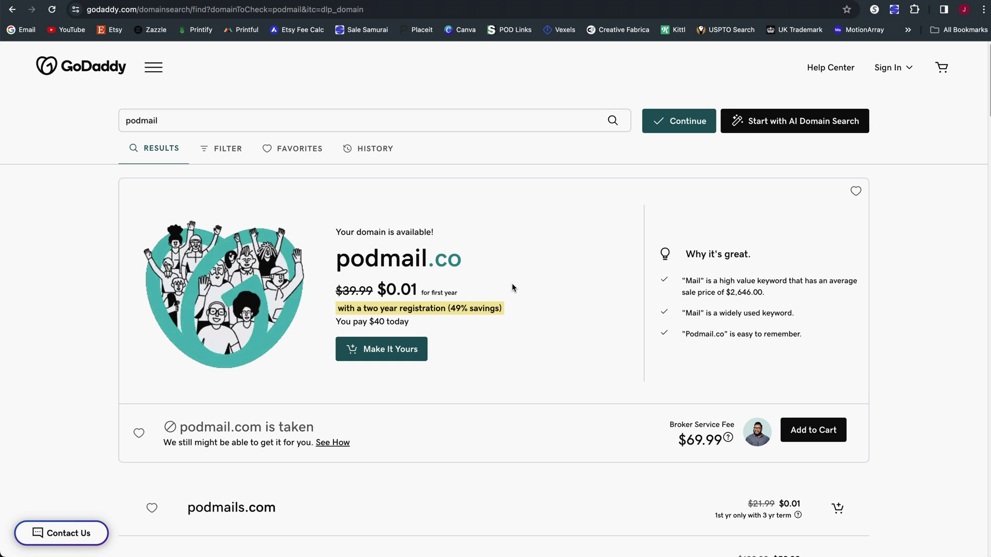
scroll(517, 285, "down", 4)
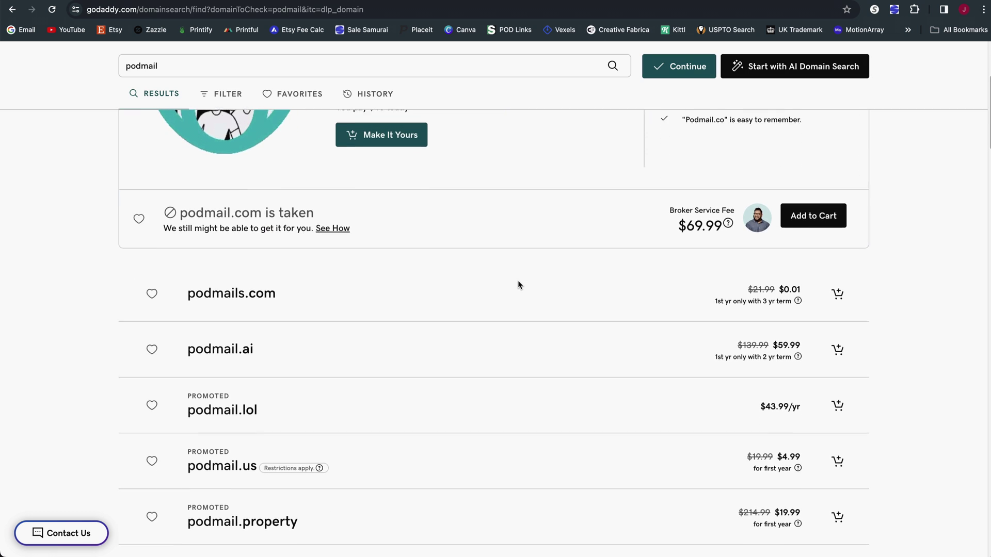
scroll(518, 285, "down", 1)
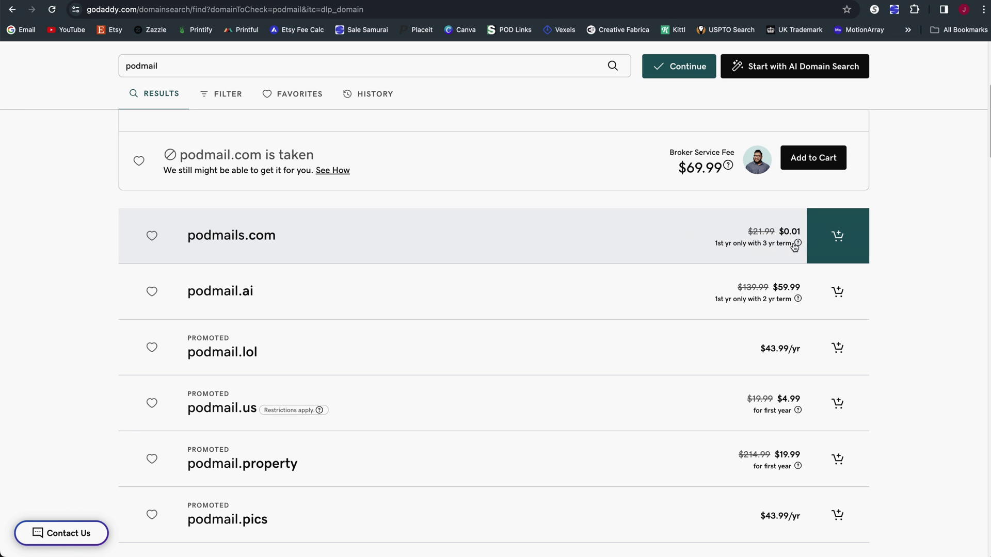
Step: Compare the alternative domain names and their prices in the podmail results, focusing on podmails.com
scroll(680, 231, "down", 1)
scroll(680, 234, "down", 5)
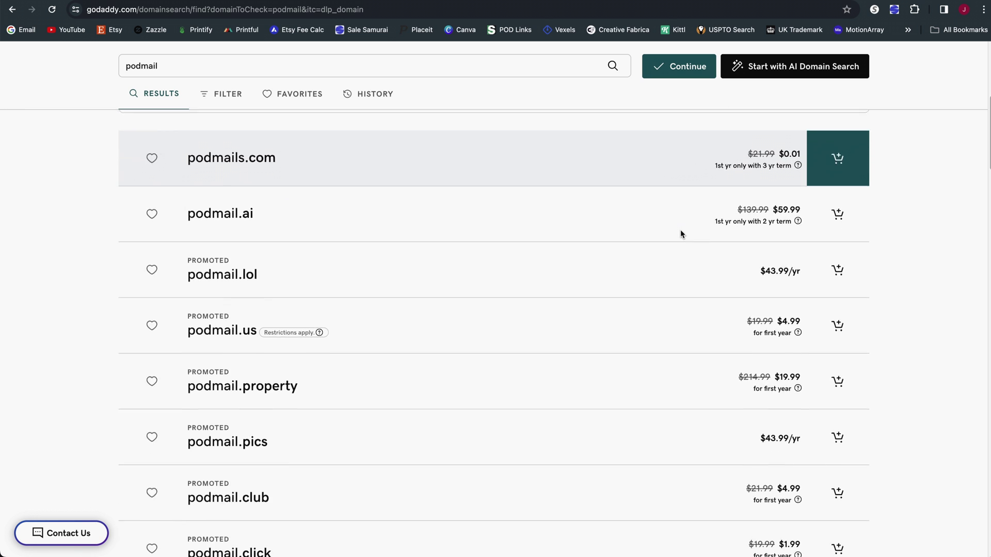
scroll(681, 235, "down", 5)
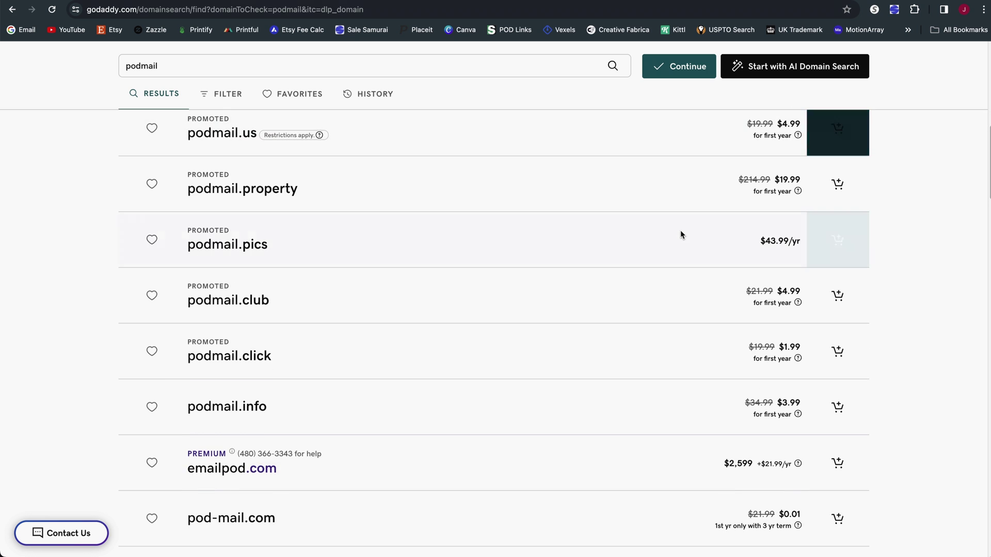
scroll(680, 230, "down", 18)
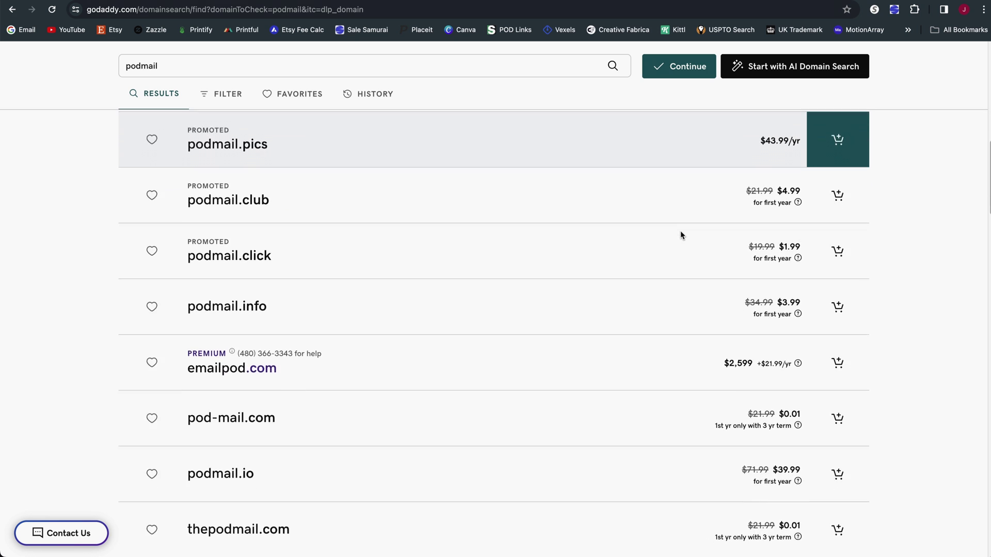
scroll(390, 363, "down", 1)
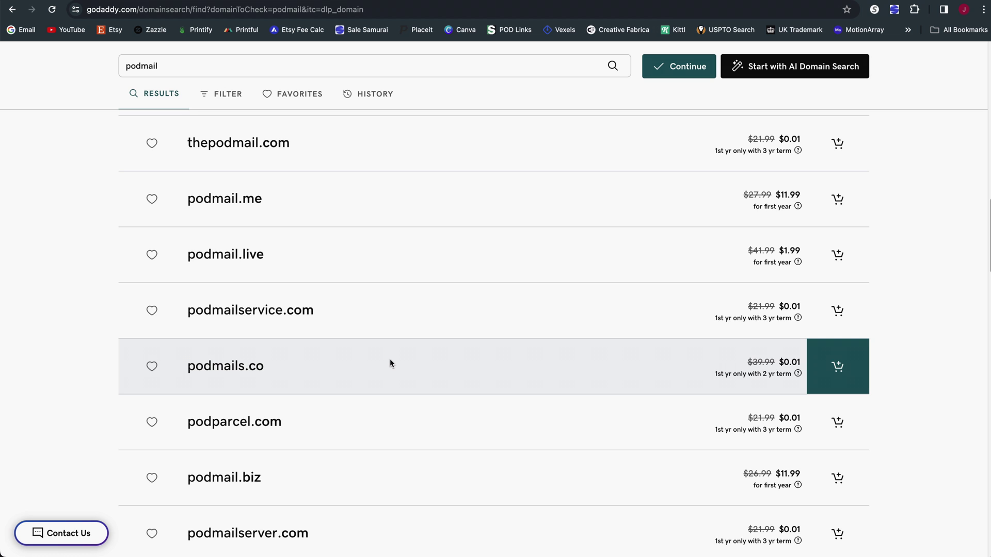
scroll(390, 363, "down", 2)
scroll(390, 363, "up", 20)
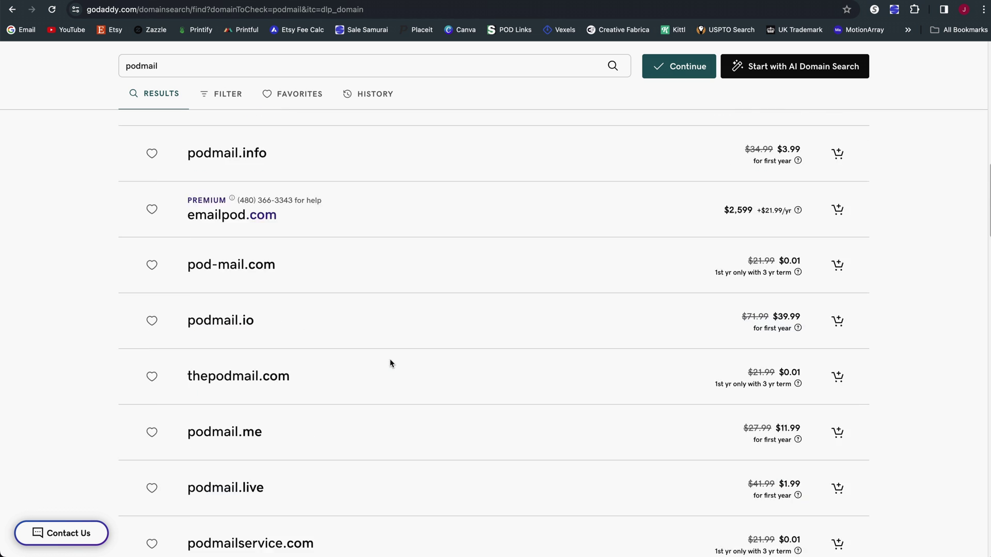
scroll(390, 363, "up", 15)
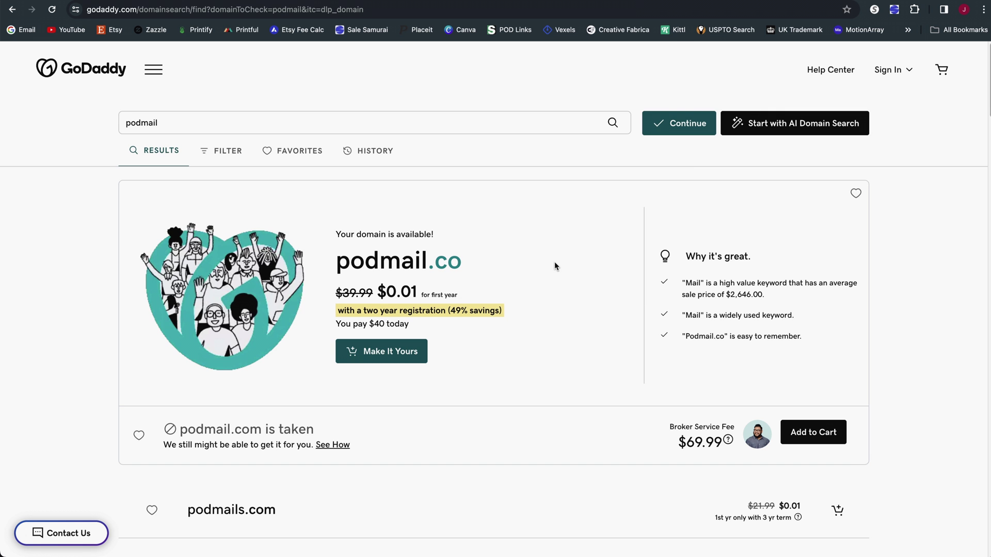
scroll(555, 262, "down", 10)
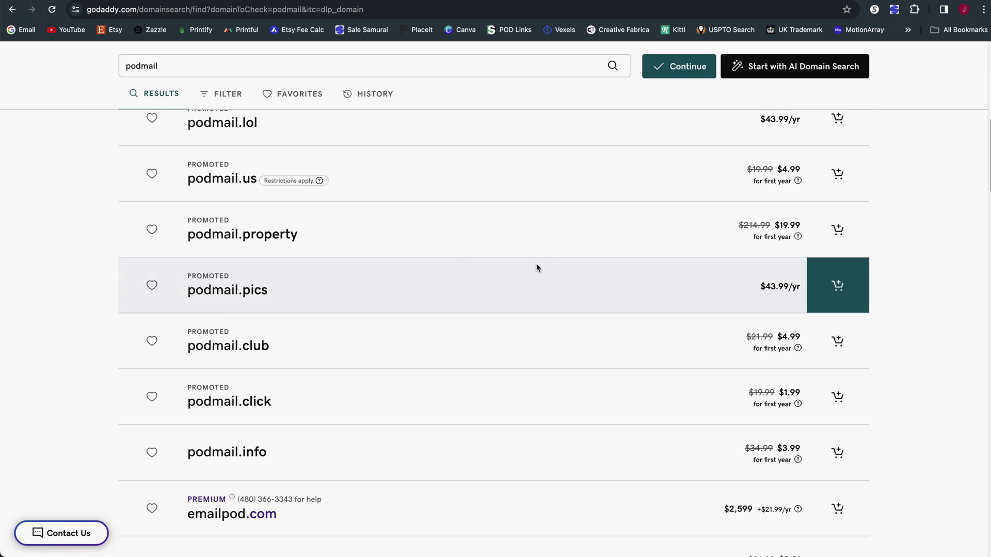
scroll(535, 268, "up", 5)
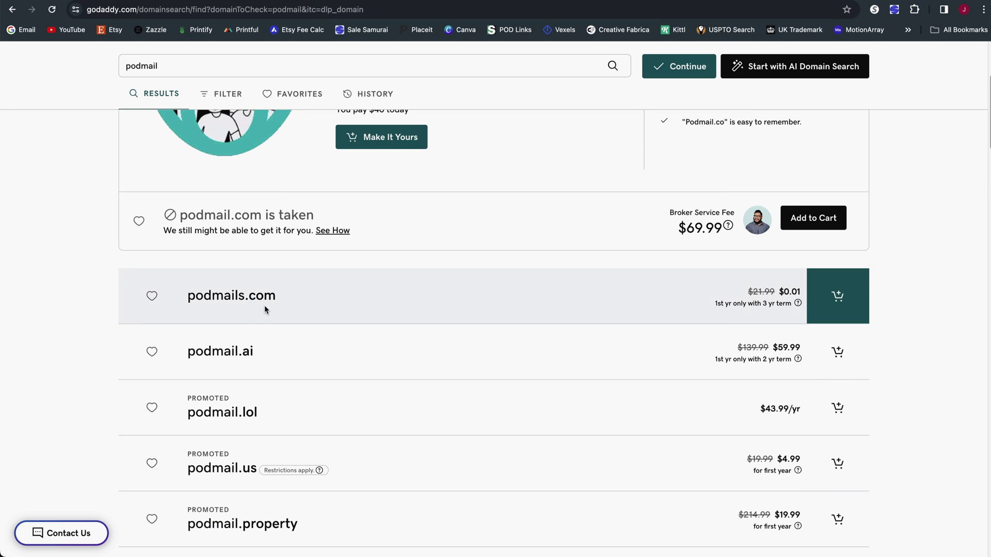
left_click_drag(290, 296, 183, 298)
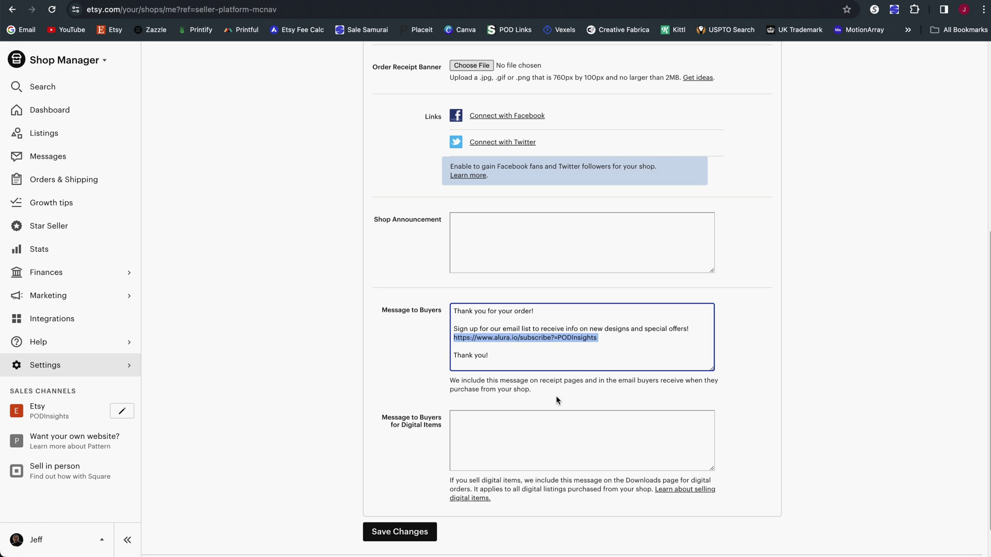
Step: Return to the Etsy shop settings and reselect the subscribe link in Message to Buyers
type("https://www.alura.io/subscribe?=PODInsights")
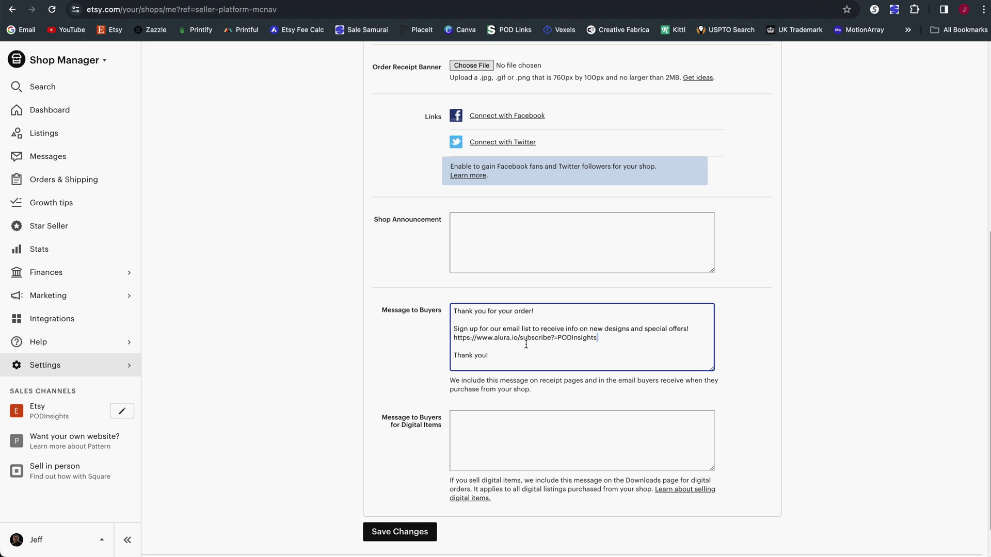
left_click_drag(526, 345, 435, 332)
key("ctrl+z")
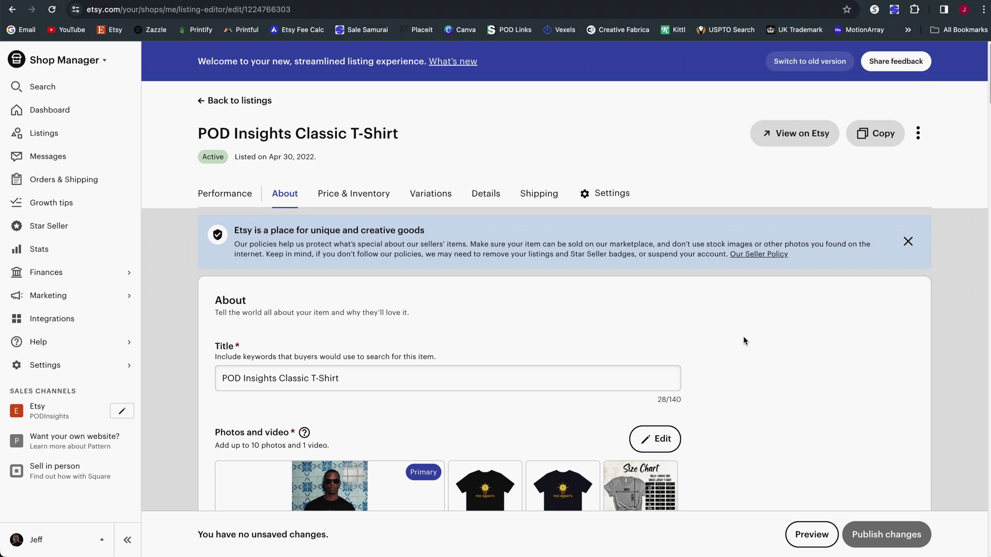
Step: In the POD Insights Classic T-Shirt listing, add two line breaks below the return policy at the end of the Description
scroll(744, 341, "down", 12)
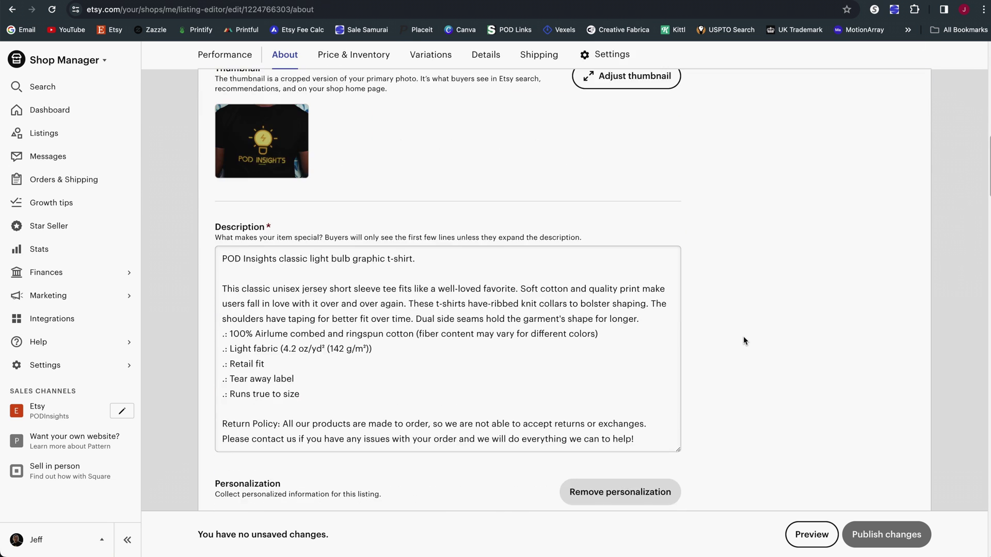
scroll(744, 336, "down", 2)
left_click(650, 381)
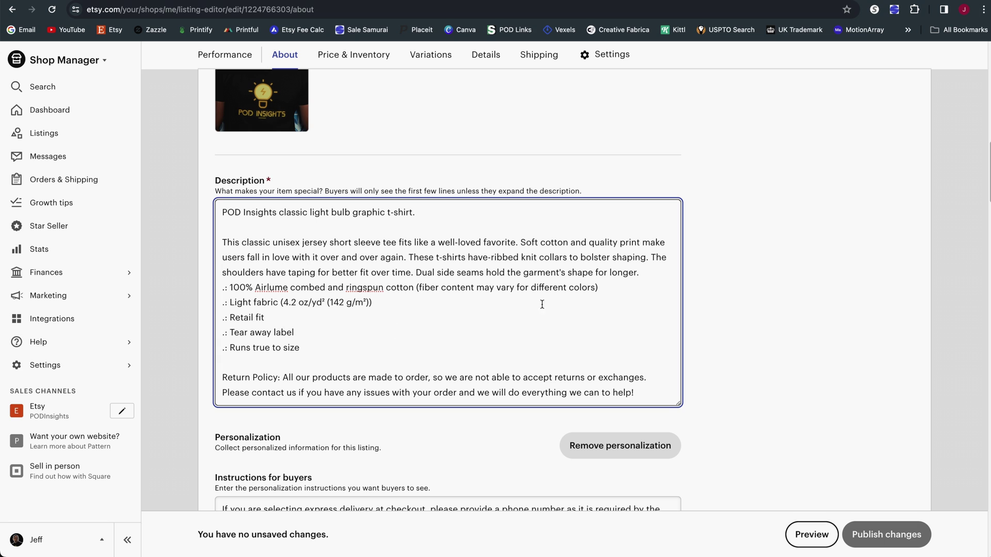
key("Return")
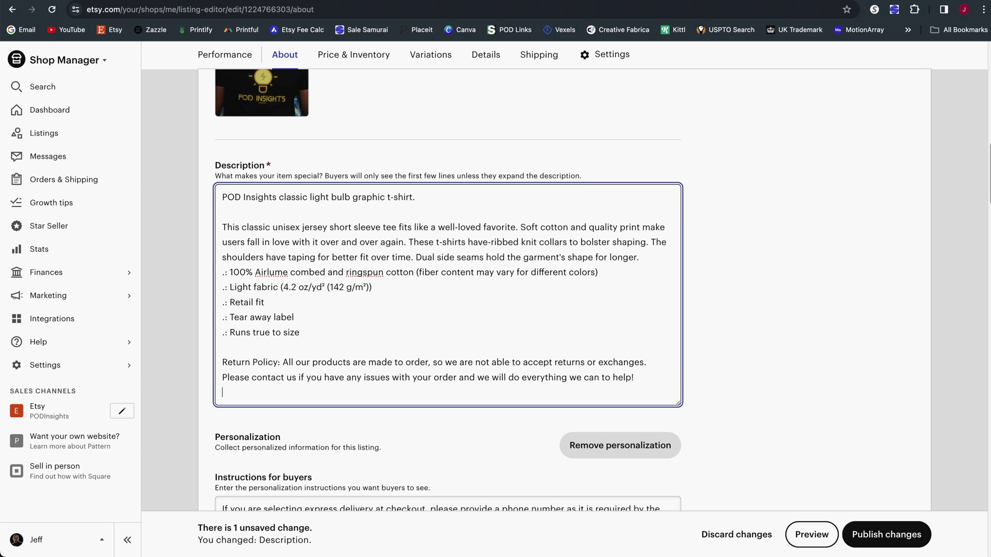
key("Return")
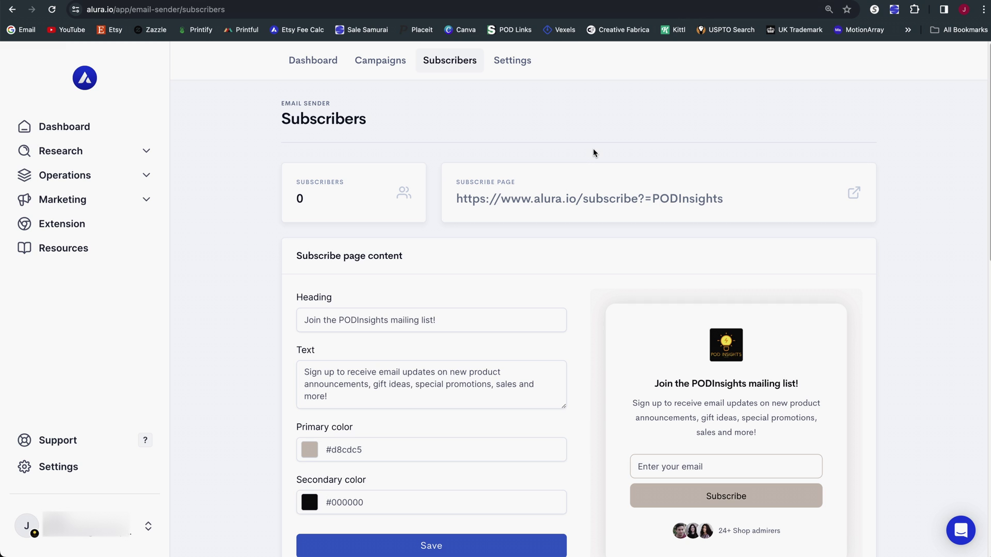
left_click(132, 164)
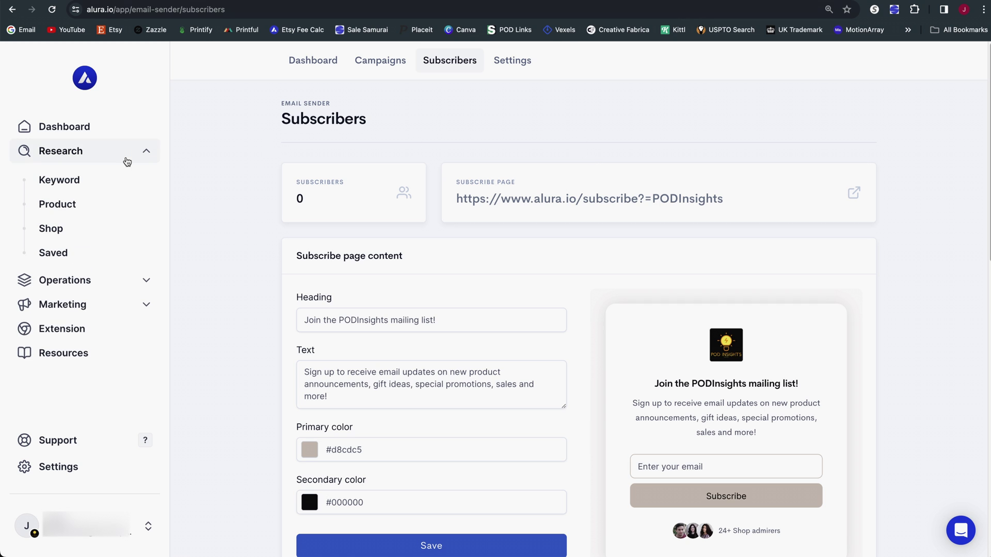
left_click(141, 156)
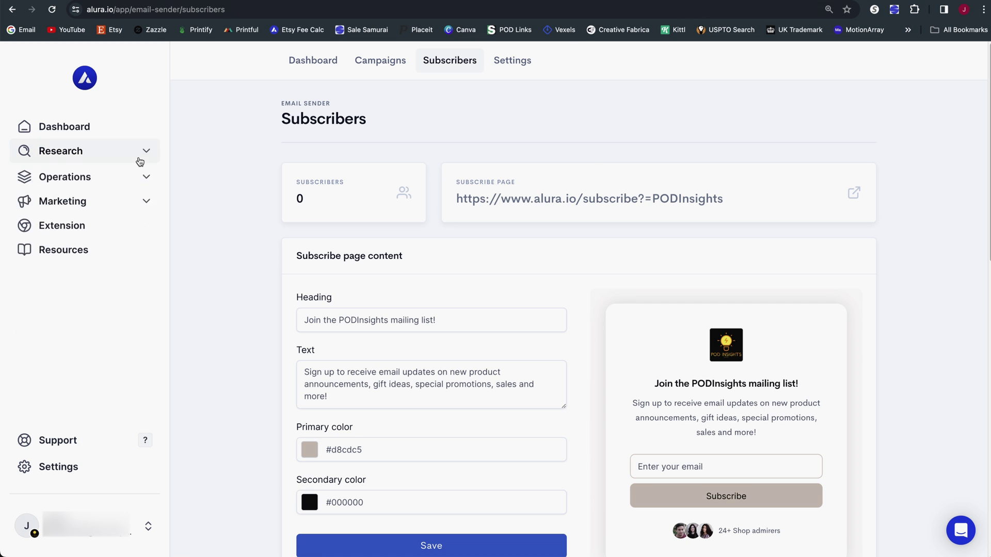